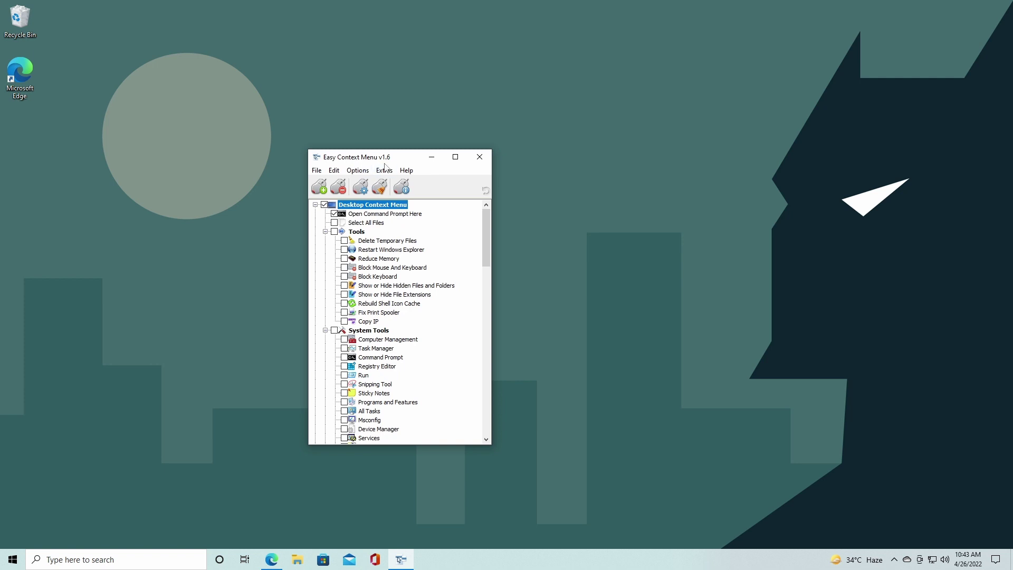
- Look through the context menu entries, switch to Edge to read the Easy Context Menu v1.6 web page, and close the browser
{"action": "left_click_drag", "start_coordinate": [486, 249], "coordinate": [489, 236]}
{"action": "scroll", "coordinate": [406, 237], "scroll_direction": "down", "scroll_amount": 6}
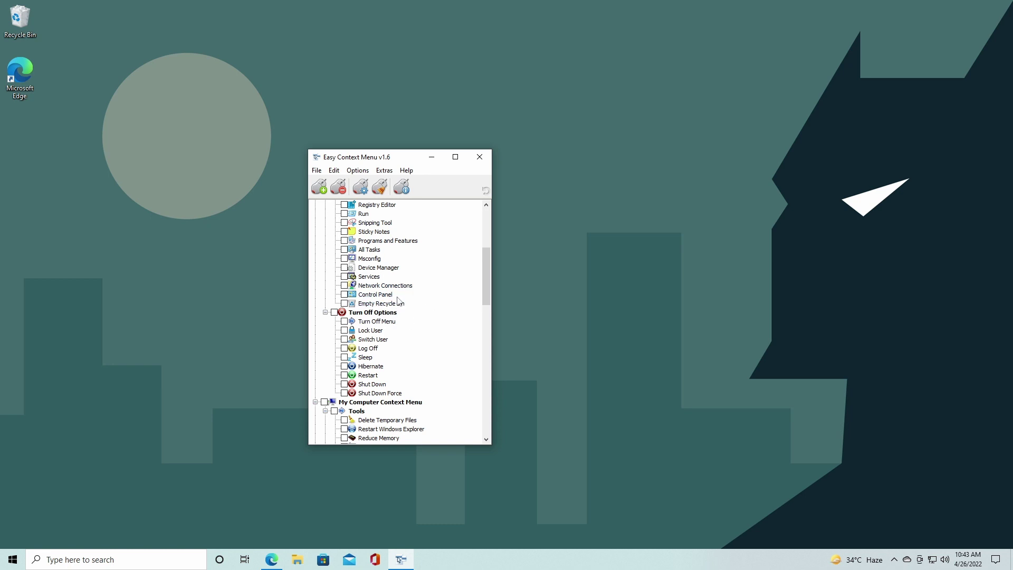
{"action": "left_click", "coordinate": [271, 560]}
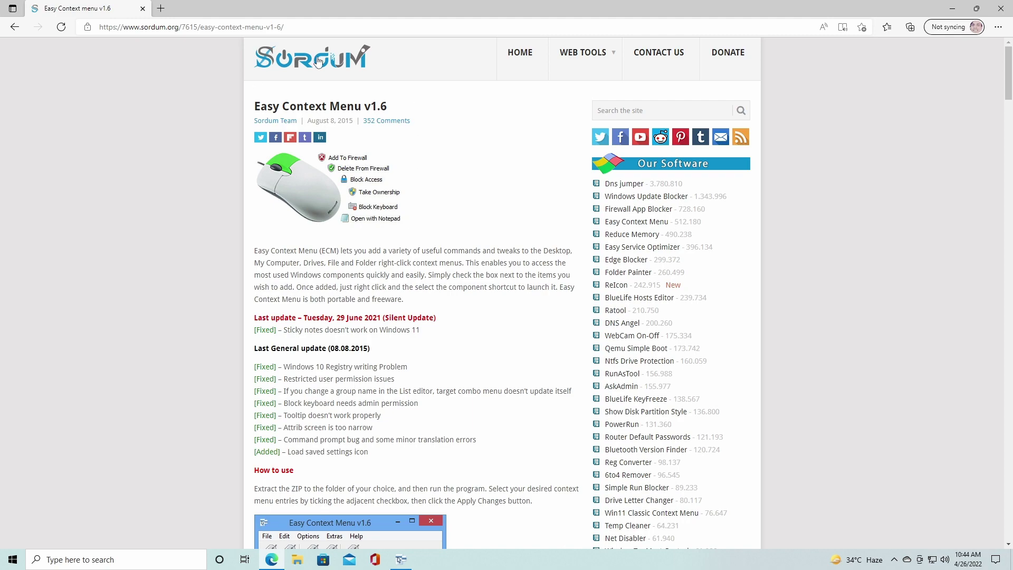
{"action": "scroll", "coordinate": [470, 255], "scroll_direction": "down", "scroll_amount": 9}
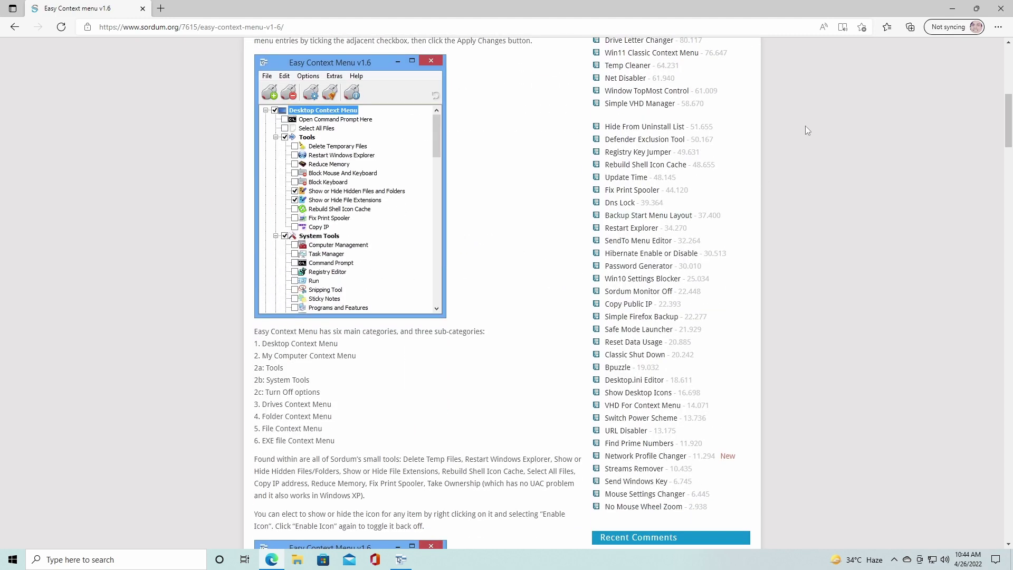
{"action": "scroll", "coordinate": [805, 126], "scroll_direction": "up", "scroll_amount": 15}
{"action": "left_click", "coordinate": [1002, 8]}
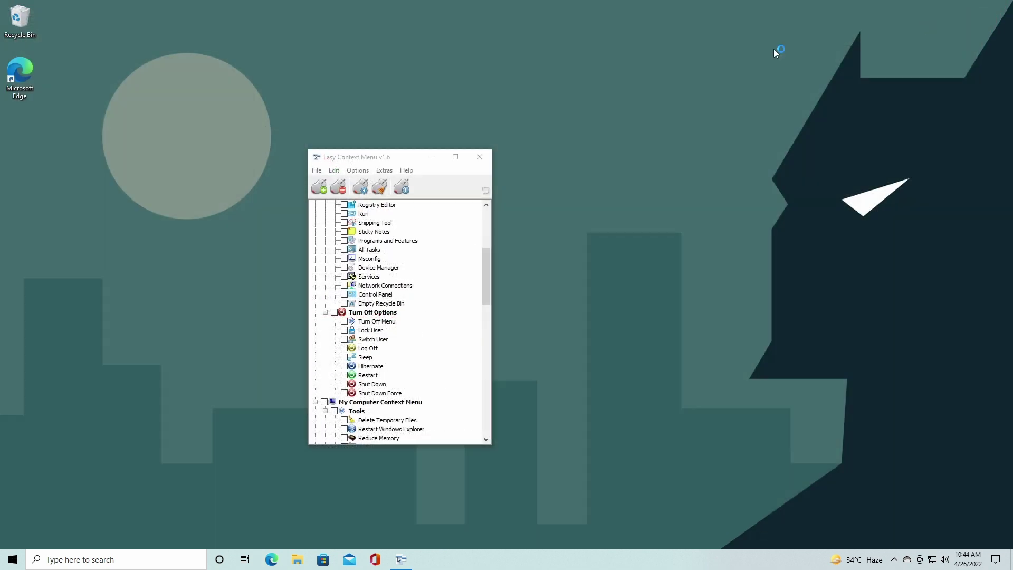
- Reposition the Easy Context Menu window and examine the Tools, System Tools and Turn Off Options entries for the desktop
{"action": "left_click", "coordinate": [392, 160]}
{"action": "left_click_drag", "start_coordinate": [391, 160], "coordinate": [268, 127]}
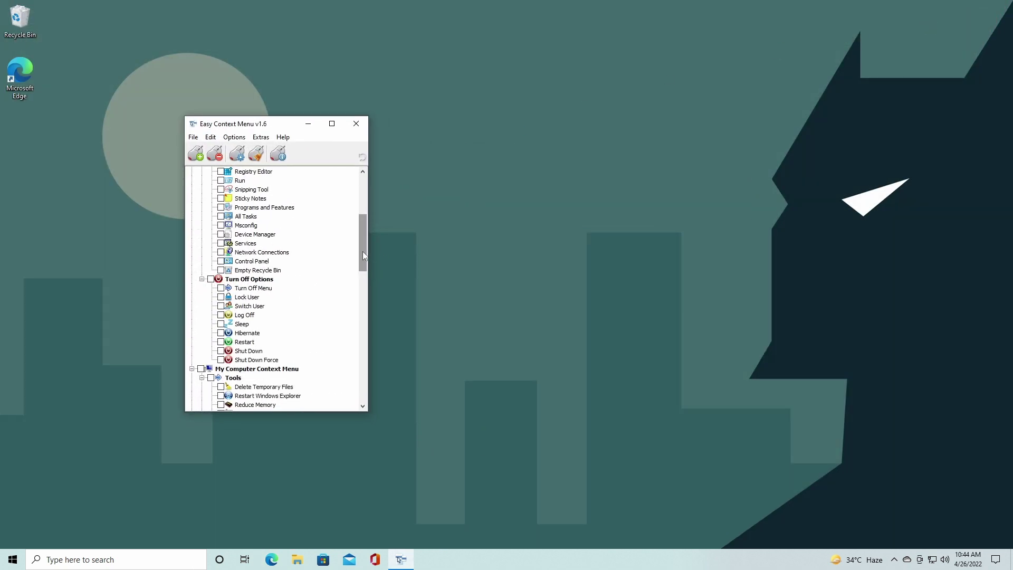
{"action": "left_click_drag", "start_coordinate": [363, 251], "coordinate": [362, 211]}
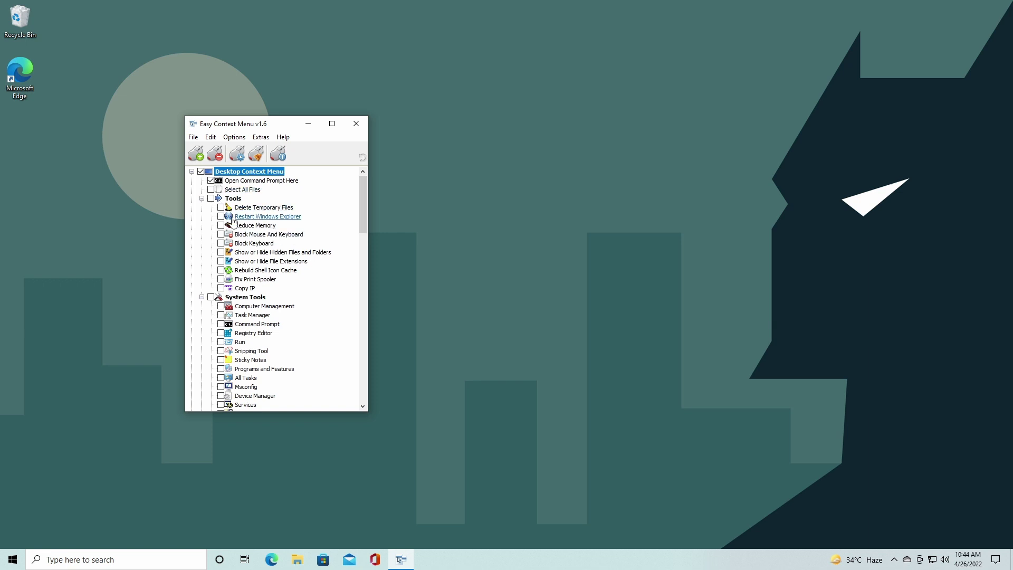
{"action": "scroll", "coordinate": [246, 280], "scroll_direction": "down", "scroll_amount": 4}
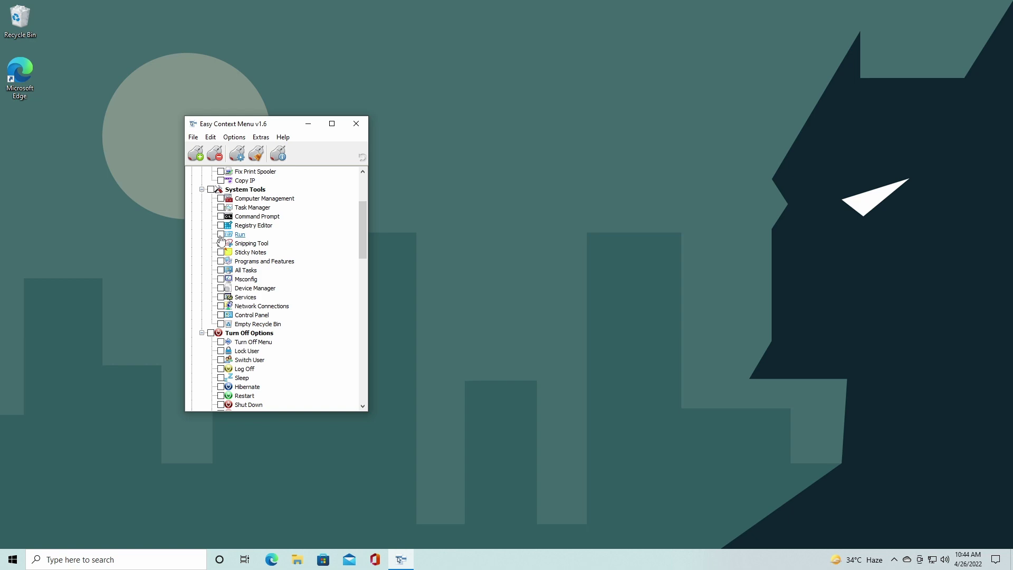
{"action": "scroll", "coordinate": [222, 239], "scroll_direction": "down", "scroll_amount": 2}
{"action": "scroll", "coordinate": [224, 269], "scroll_direction": "down", "scroll_amount": 2}
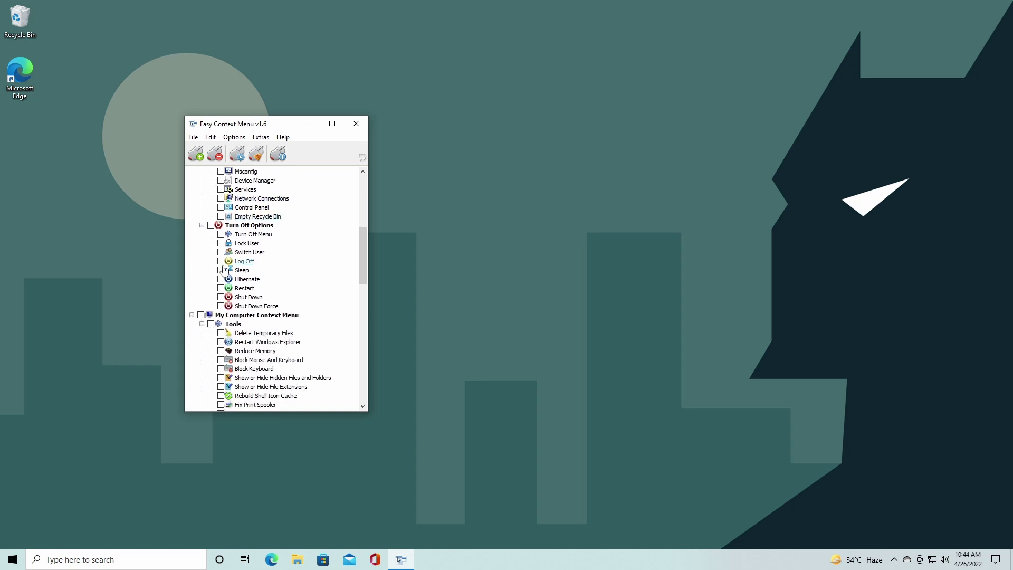
{"action": "scroll", "coordinate": [223, 269], "scroll_direction": "down", "scroll_amount": 2}
{"action": "left_click_drag", "start_coordinate": [359, 280], "coordinate": [362, 183]}
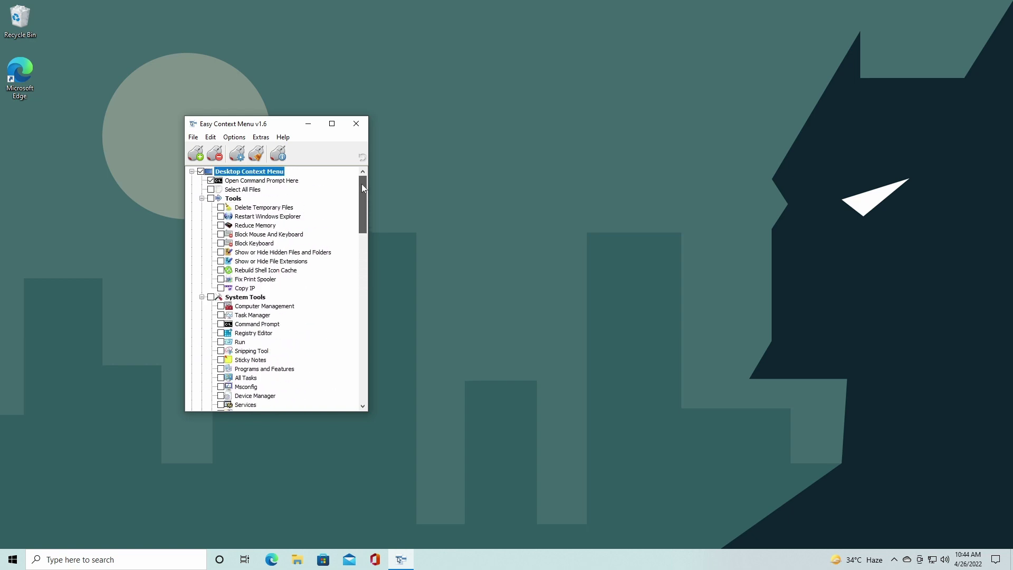
- Maximize the window, enable Delete Temporary Files under the desktop Tools group, and apply the changes
{"action": "left_click", "coordinate": [332, 123]}
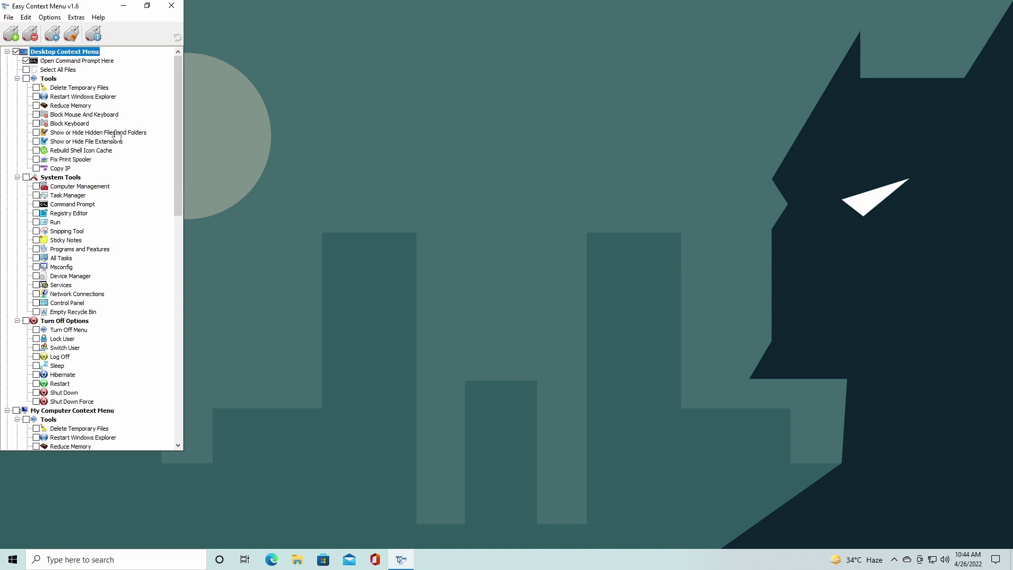
{"action": "left_click", "coordinate": [35, 88]}
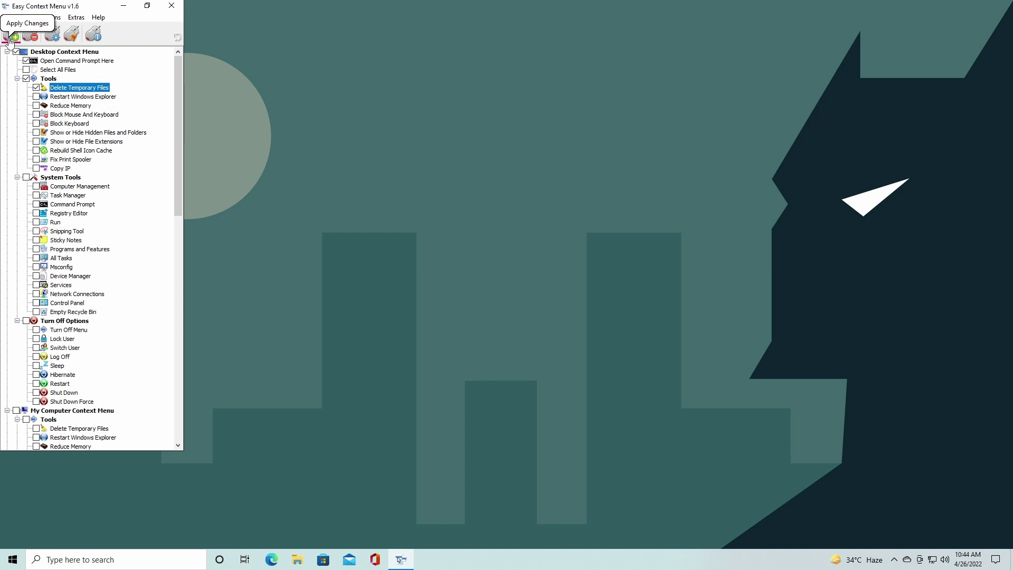
{"action": "left_click", "coordinate": [9, 17]}
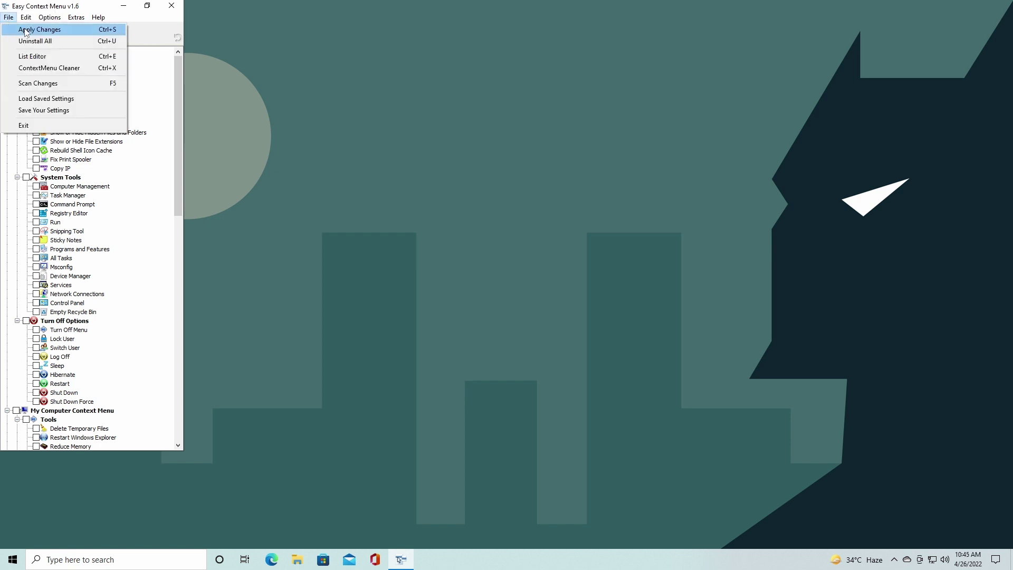
{"action": "left_click", "coordinate": [25, 30]}
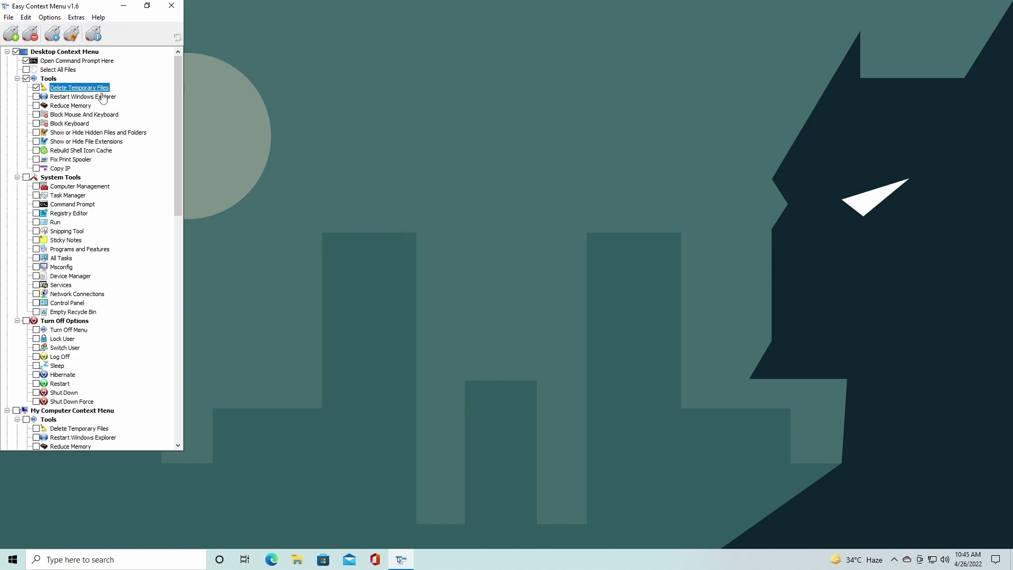
- Run Delete Temporary Files from the Tools group in the desktop's context menu
{"action": "right_click", "coordinate": [362, 193]}
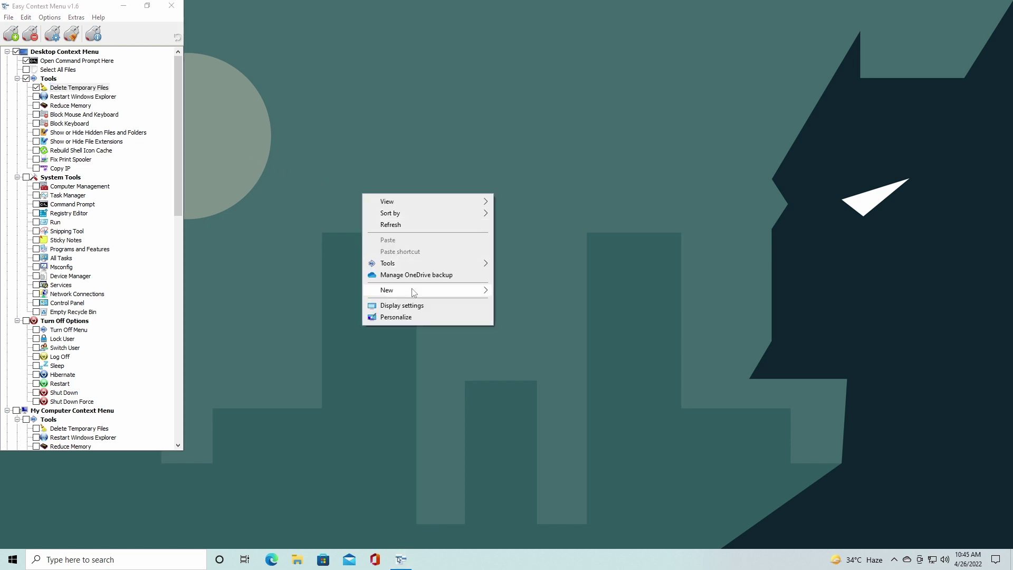
{"action": "mouse_move", "coordinate": [413, 292]}
{"action": "mouse_move", "coordinate": [417, 267]}
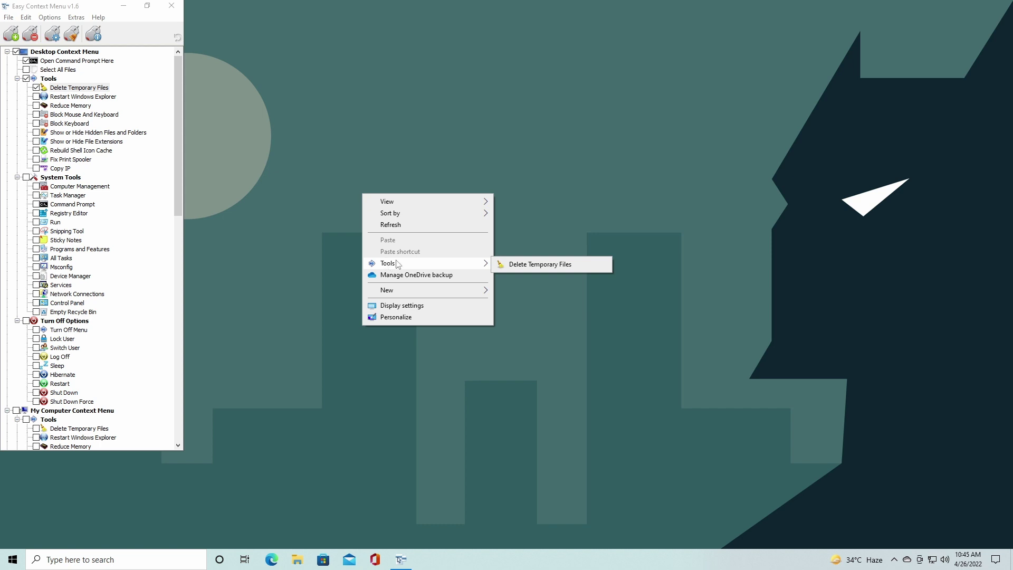
{"action": "left_click", "coordinate": [560, 269]}
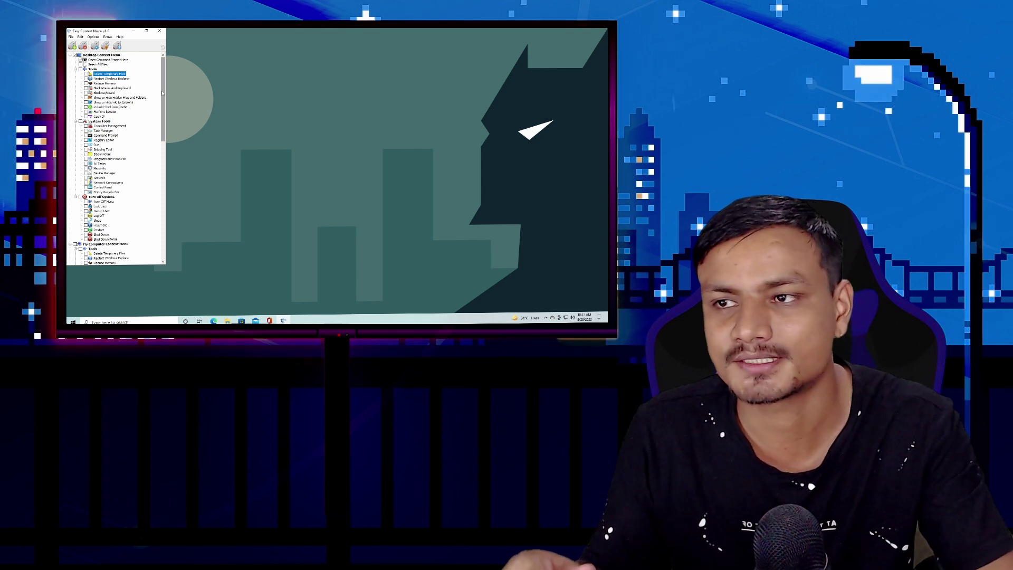
{"action": "left_click", "coordinate": [147, 31]}
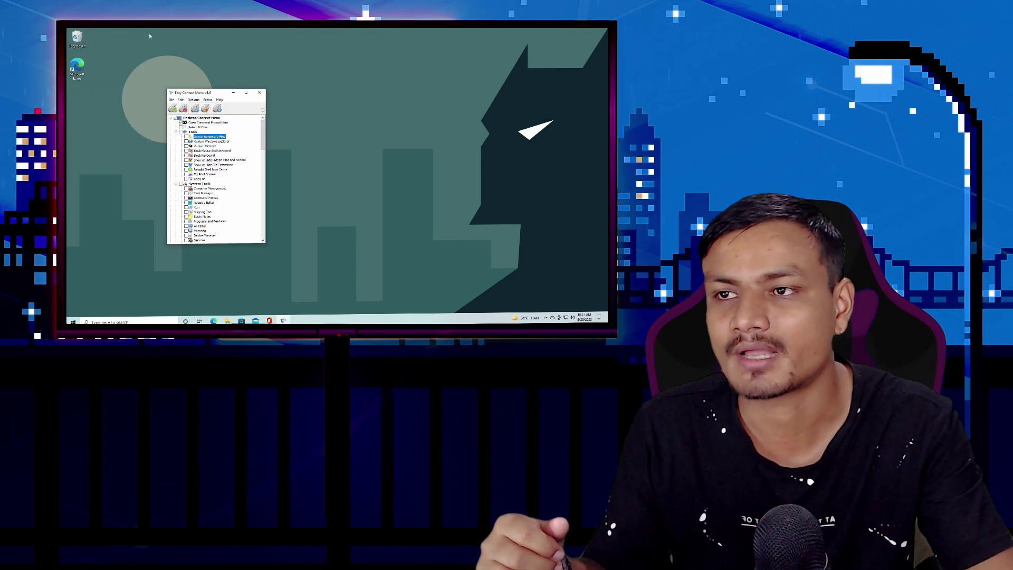
{"action": "left_click", "coordinate": [245, 92]}
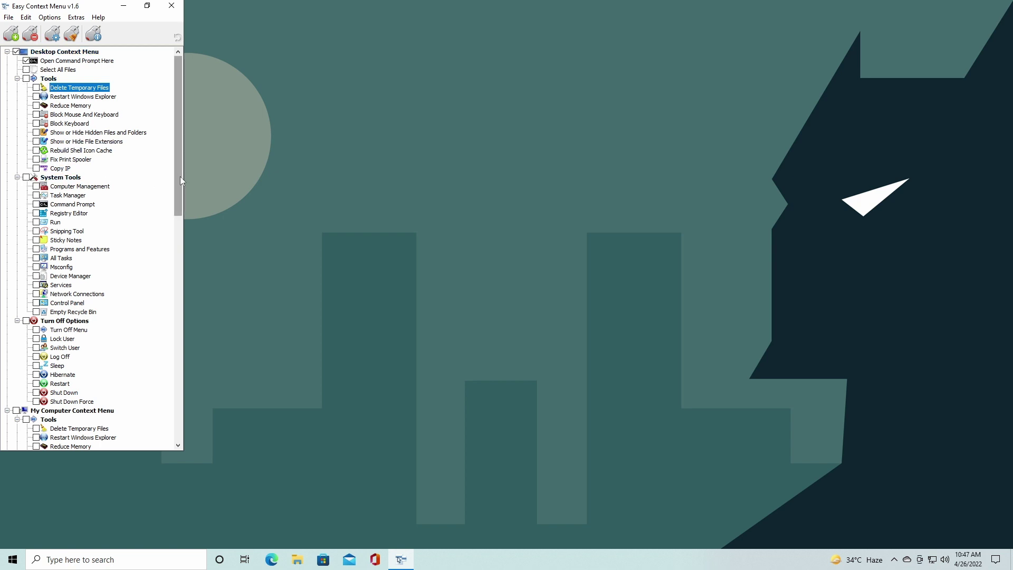
- Enable Run and Snipping Tool under the desktop System Tools group and apply the changes
{"action": "left_click_drag", "start_coordinate": [180, 177], "coordinate": [180, 215]}
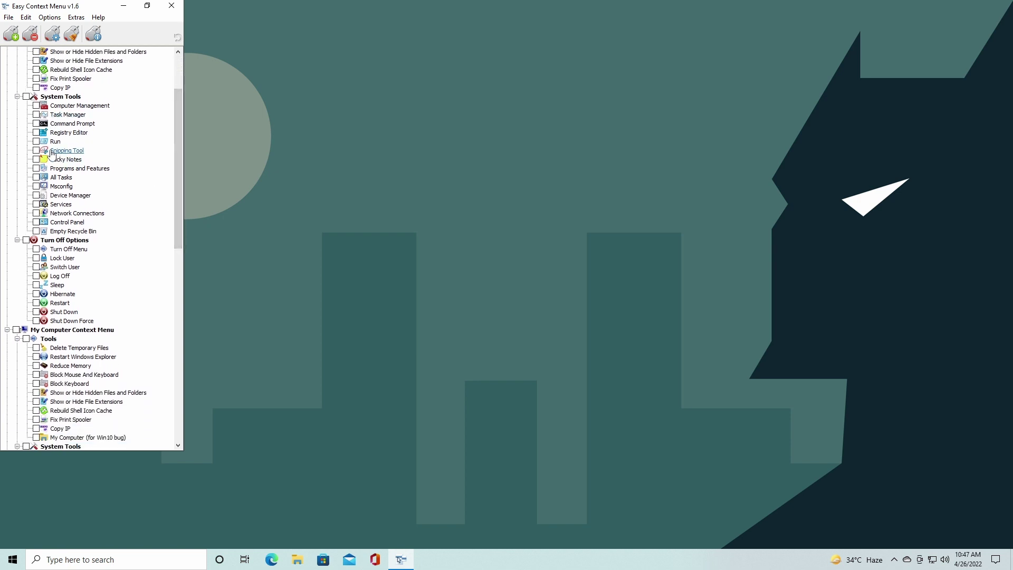
{"action": "left_click", "coordinate": [36, 141]}
{"action": "left_click", "coordinate": [36, 150]}
{"action": "left_click", "coordinate": [9, 38]}
- Test the Run entry from System Tools in the desktop's context menu and close the Run dialog
{"action": "right_click", "coordinate": [349, 195]}
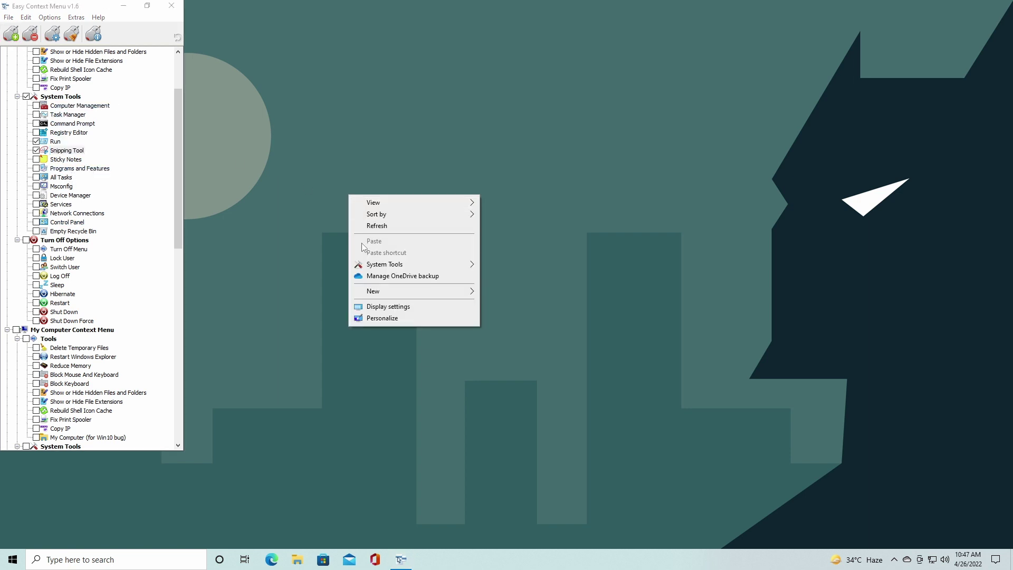
{"action": "mouse_move", "coordinate": [383, 267]}
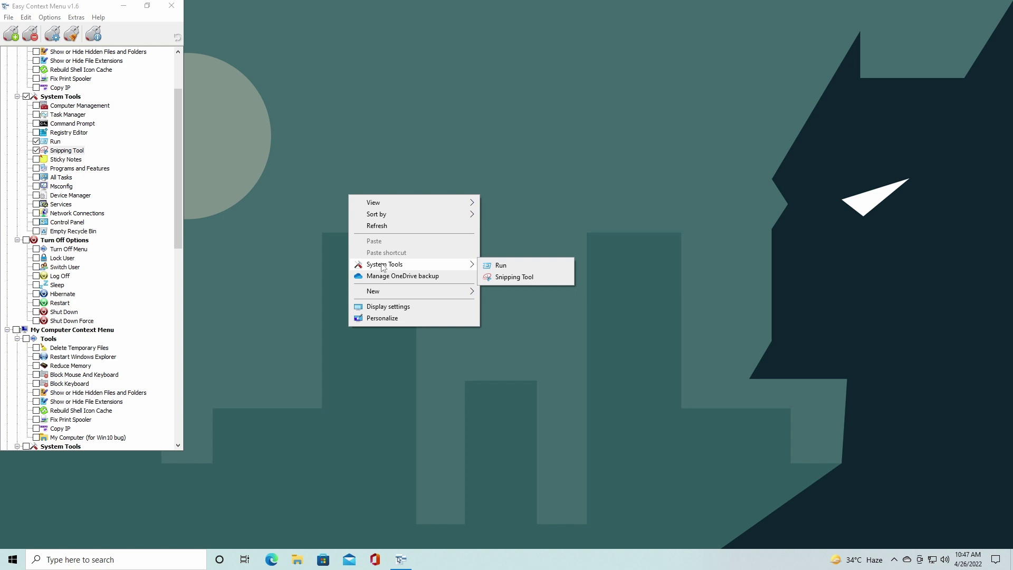
{"action": "left_click", "coordinate": [516, 268]}
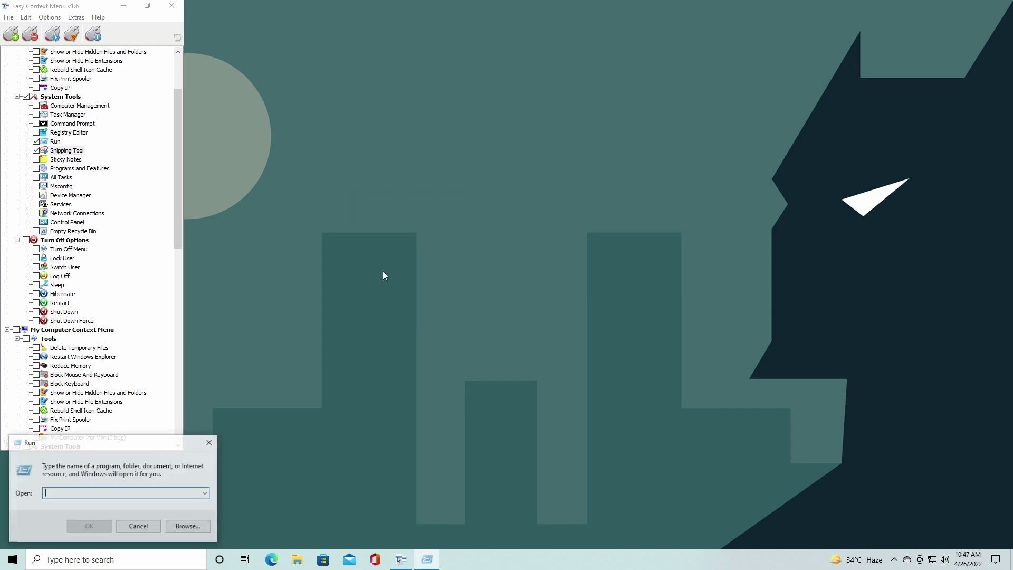
{"action": "left_click_drag", "start_coordinate": [98, 451], "coordinate": [357, 258]}
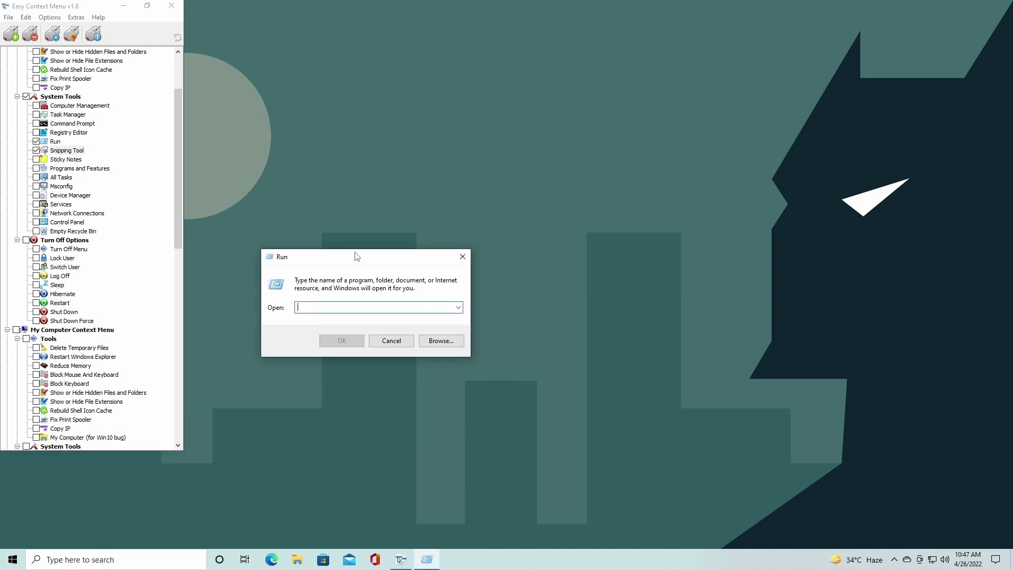
{"action": "left_click", "coordinate": [462, 257]}
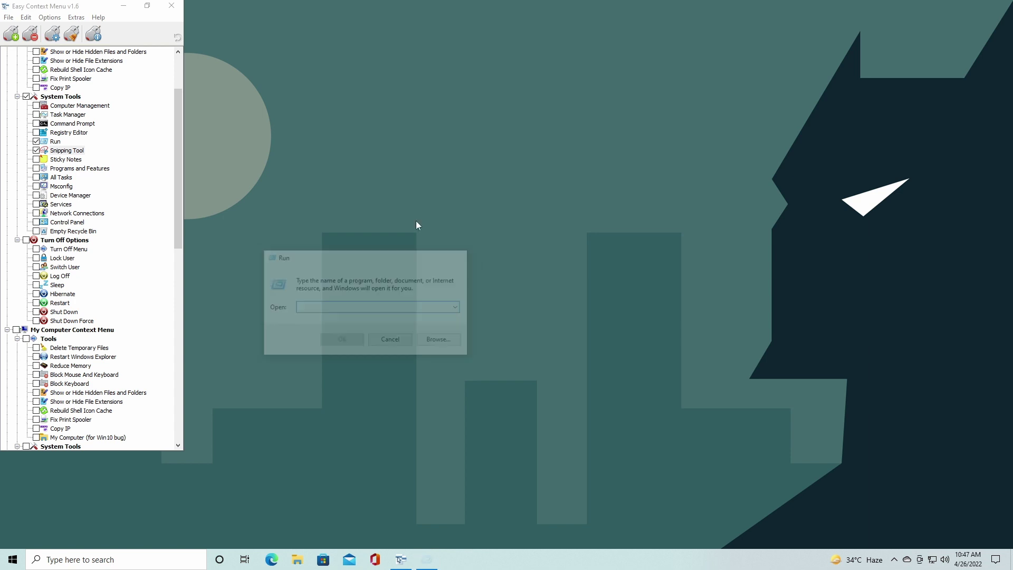
- Launch Snipping Tool from the System Tools group in the desktop's context menu
{"action": "right_click", "coordinate": [405, 208]}
{"action": "mouse_move", "coordinate": [473, 281]}
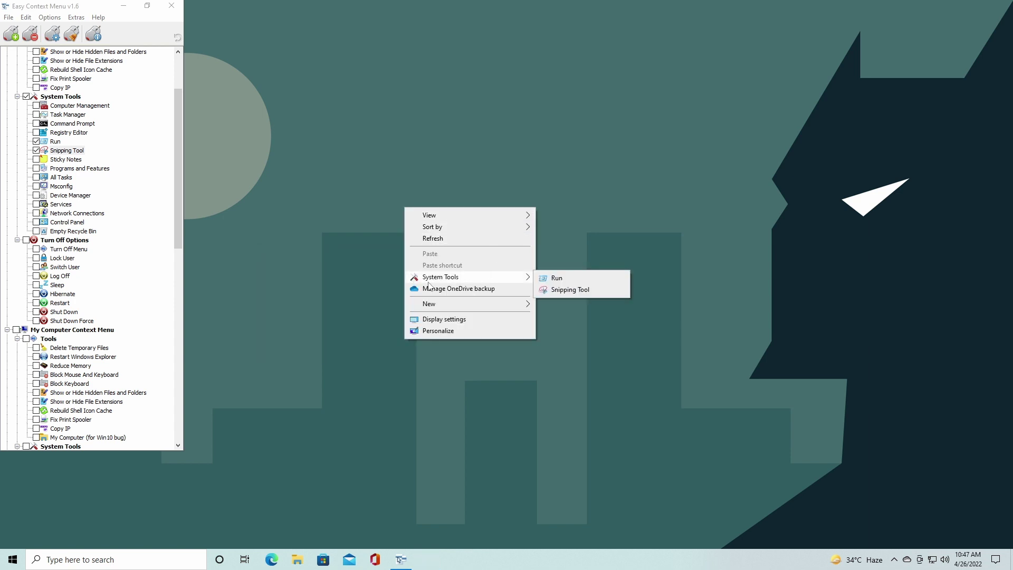
{"action": "left_click", "coordinate": [555, 291]}
- Disable the whole System Tools group of the Desktop Context Menu
{"action": "left_click", "coordinate": [67, 151]}
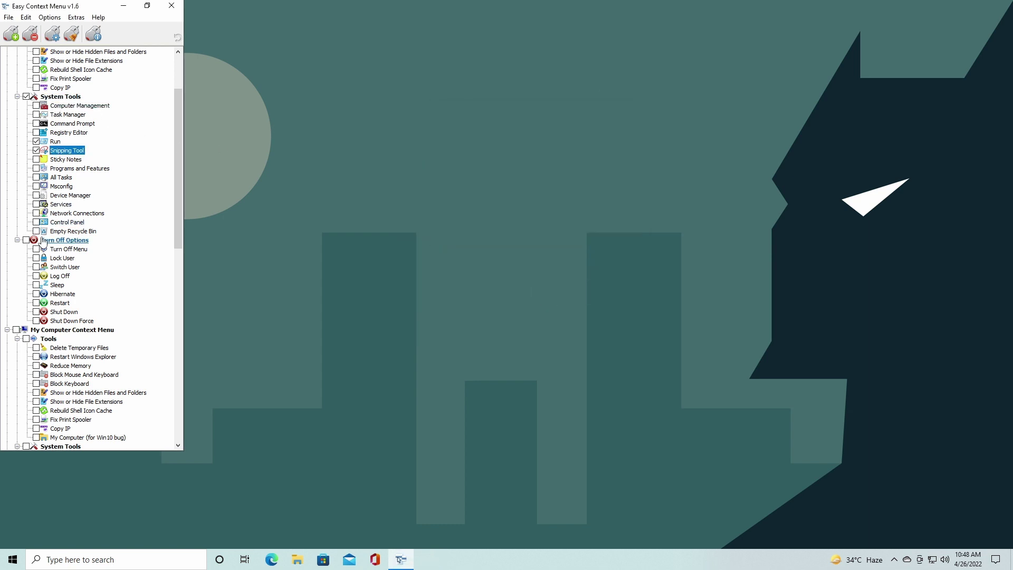
{"action": "left_click", "coordinate": [26, 97]}
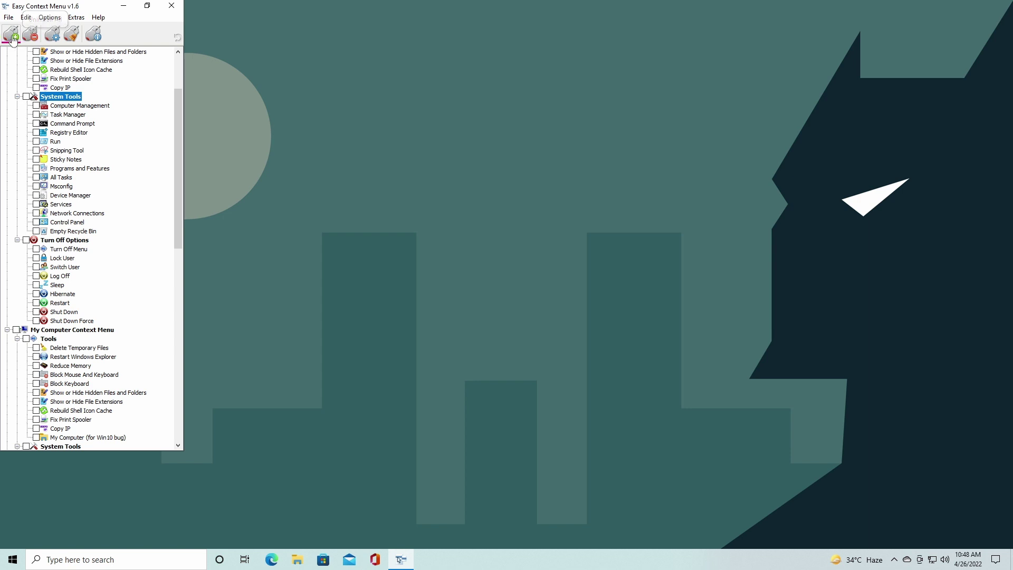
- Enable Take Ownership under File Context Menu
{"action": "scroll", "coordinate": [178, 151], "scroll_direction": "down", "scroll_amount": 10}
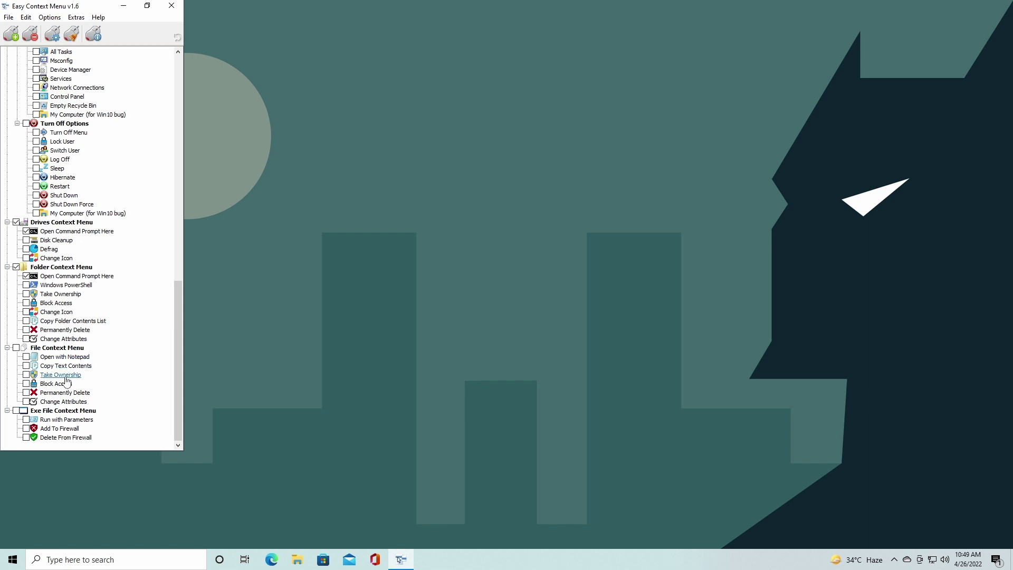
{"action": "left_click", "coordinate": [26, 375]}
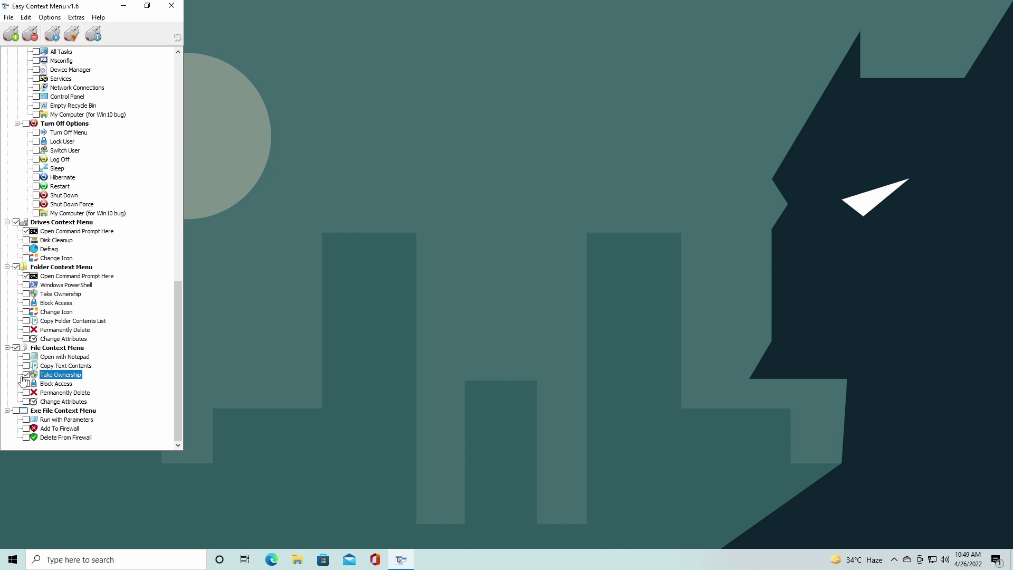
- In File Explorer, apply Take Ownership to the EcMenu application in the EcMenu_v1.6 folder through its context menu
{"action": "left_click", "coordinate": [297, 559]}
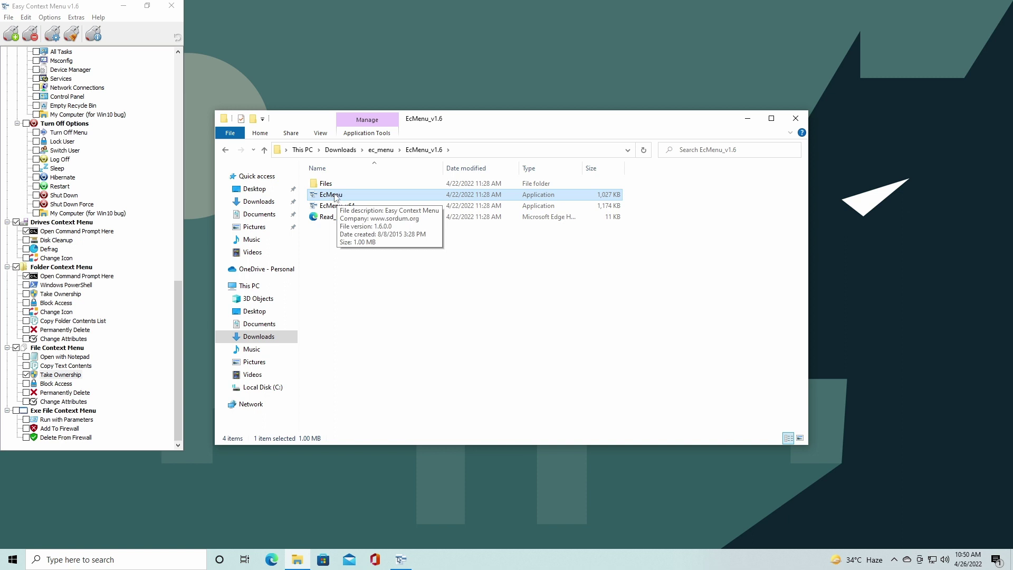
{"action": "right_click", "coordinate": [334, 197]}
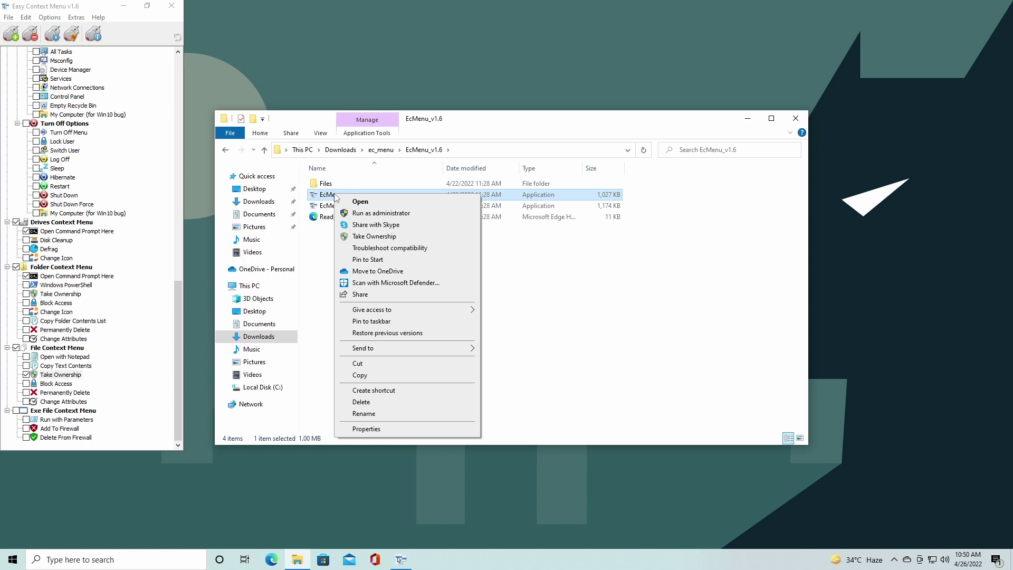
{"action": "left_click", "coordinate": [322, 194]}
{"action": "right_click", "coordinate": [322, 193]}
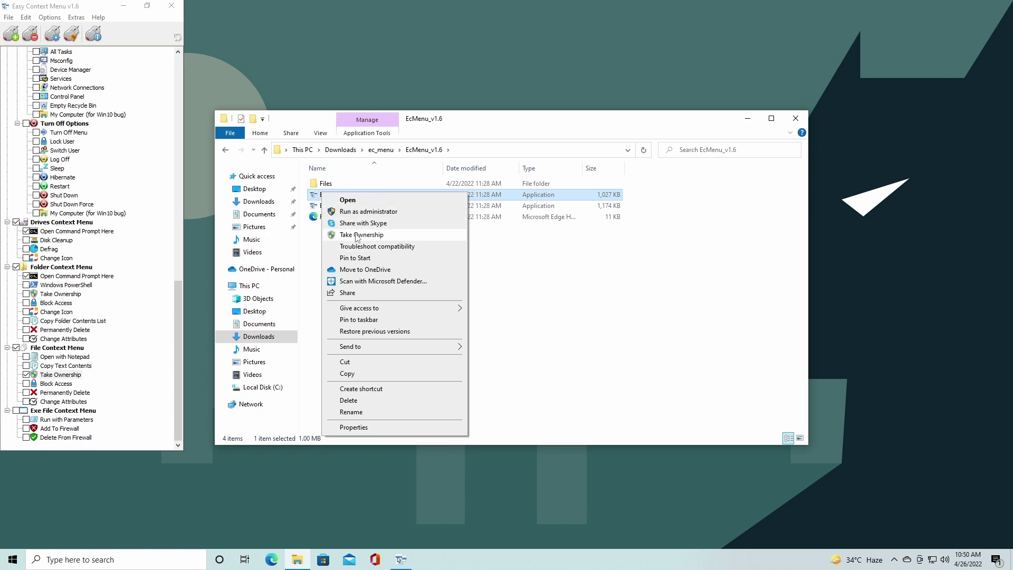
{"action": "left_click", "coordinate": [357, 235]}
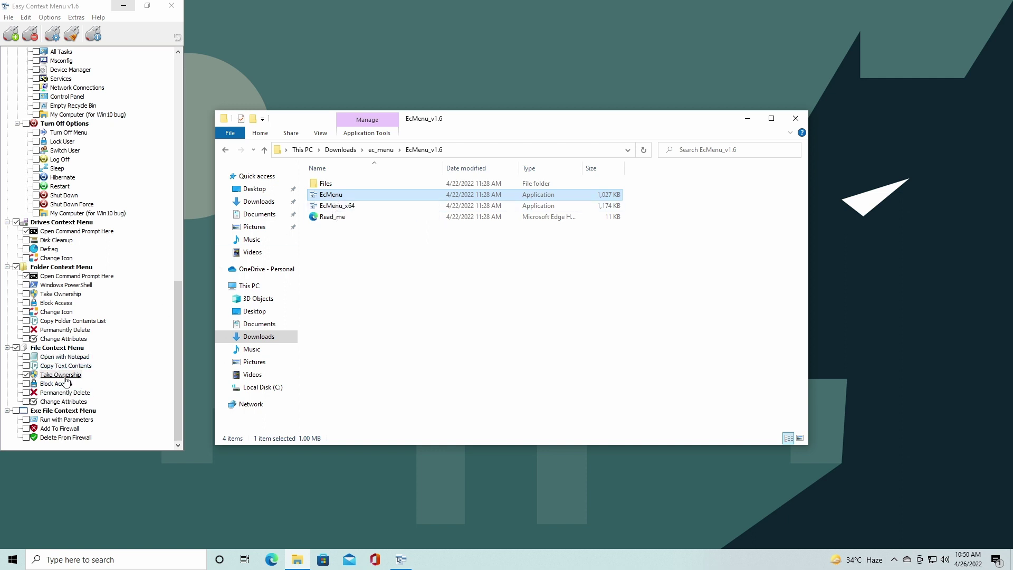
- Enable Take Ownership and Change Icon under Folder Context Menu
{"action": "left_click", "coordinate": [26, 294]}
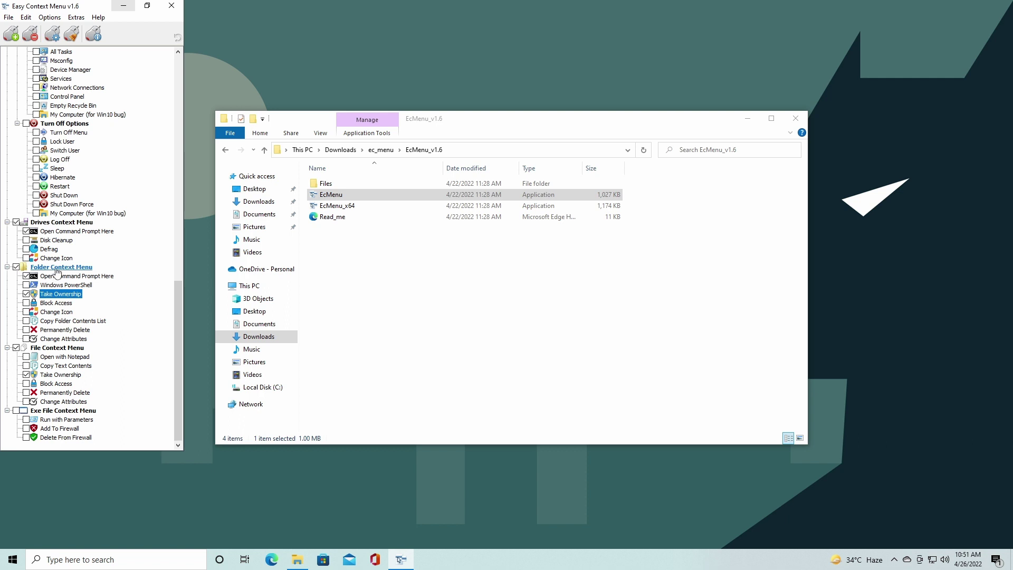
{"action": "left_click", "coordinate": [56, 312]}
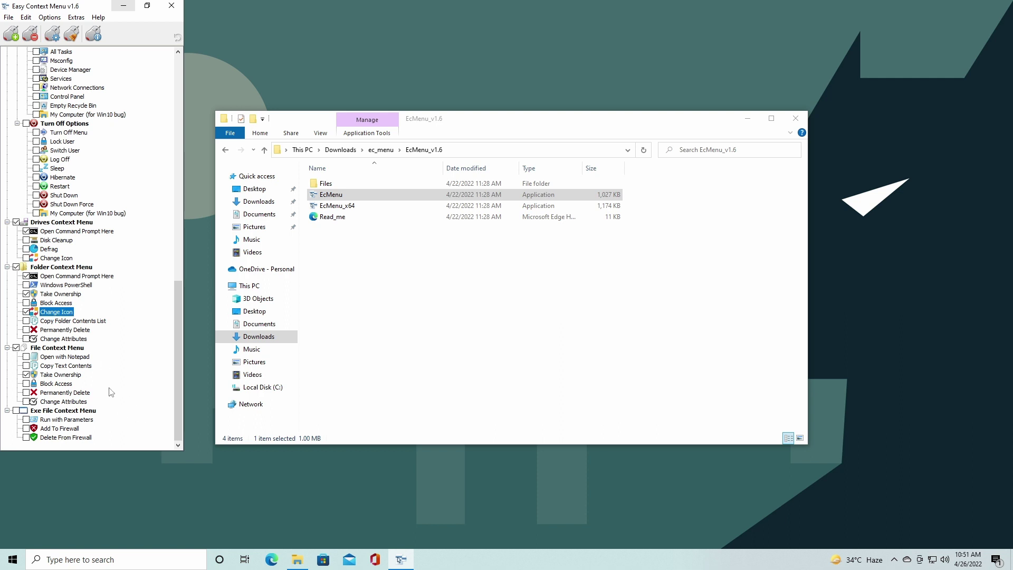
- Change the Files folder's icon to the shell32.dll folder with a green up arrow and display the folder contents as large thumbnails
{"action": "left_click", "coordinate": [348, 185]}
{"action": "right_click", "coordinate": [332, 188]}
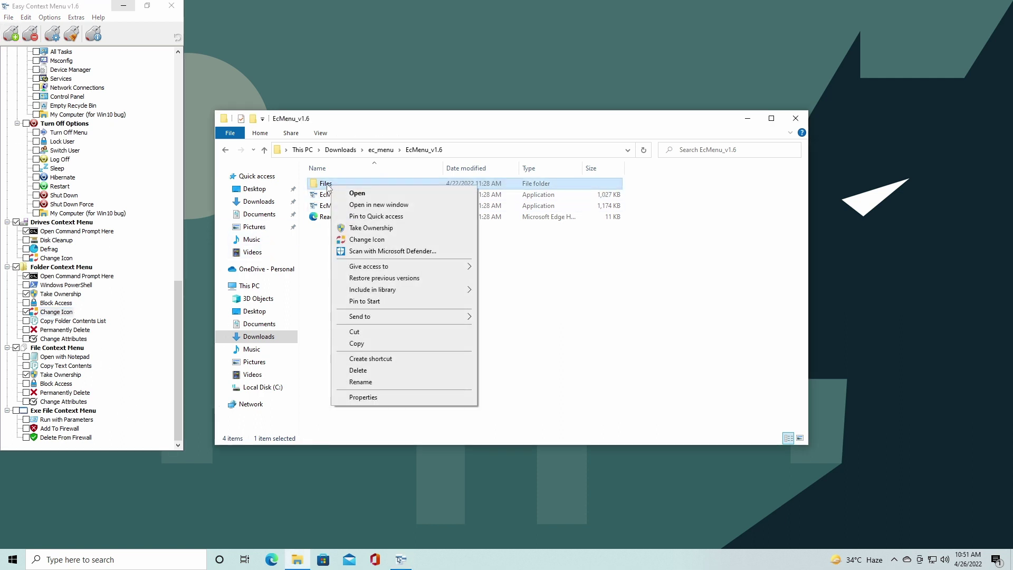
{"action": "left_click", "coordinate": [376, 240]}
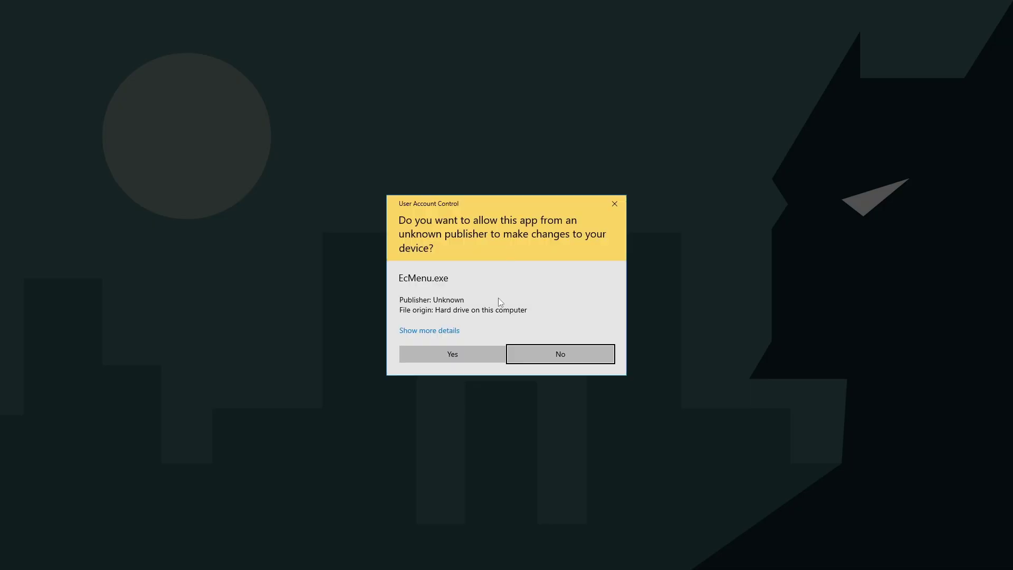
{"action": "left_click", "coordinate": [455, 356]}
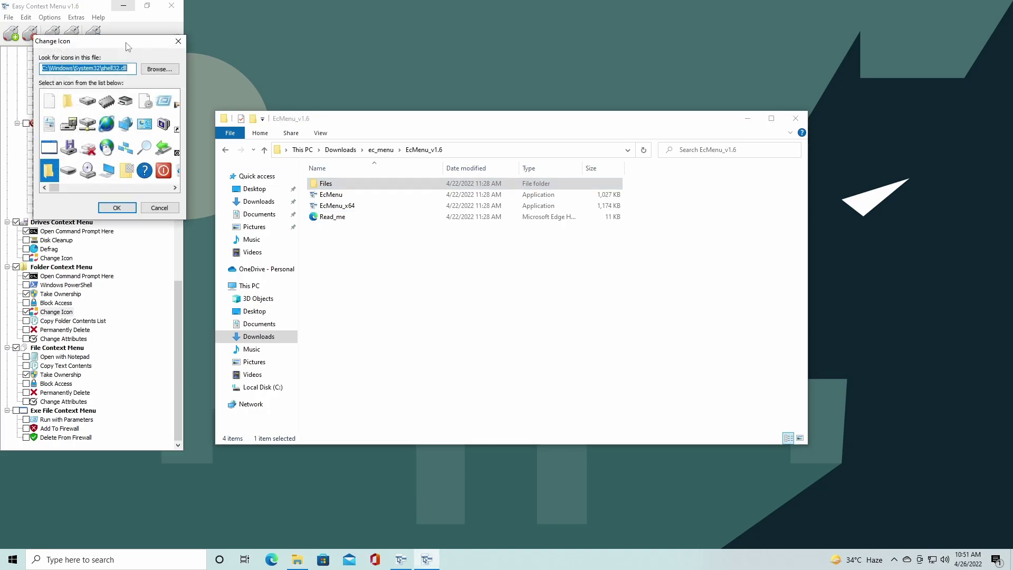
{"action": "left_click_drag", "start_coordinate": [126, 42], "coordinate": [508, 188]}
{"action": "left_click_drag", "start_coordinate": [434, 328], "coordinate": [446, 328]}
{"action": "left_click", "coordinate": [486, 266]}
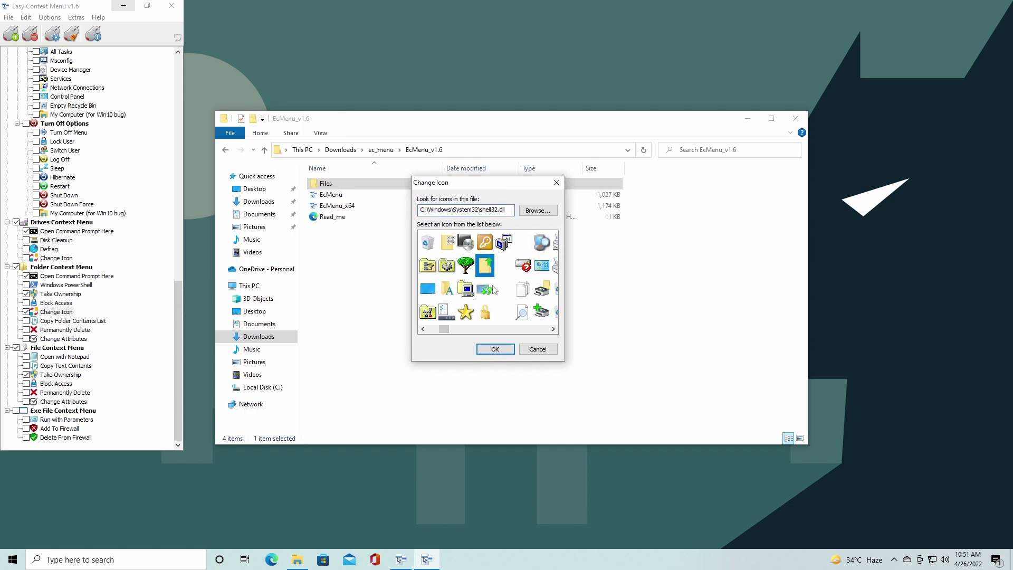
{"action": "left_click", "coordinate": [495, 350]}
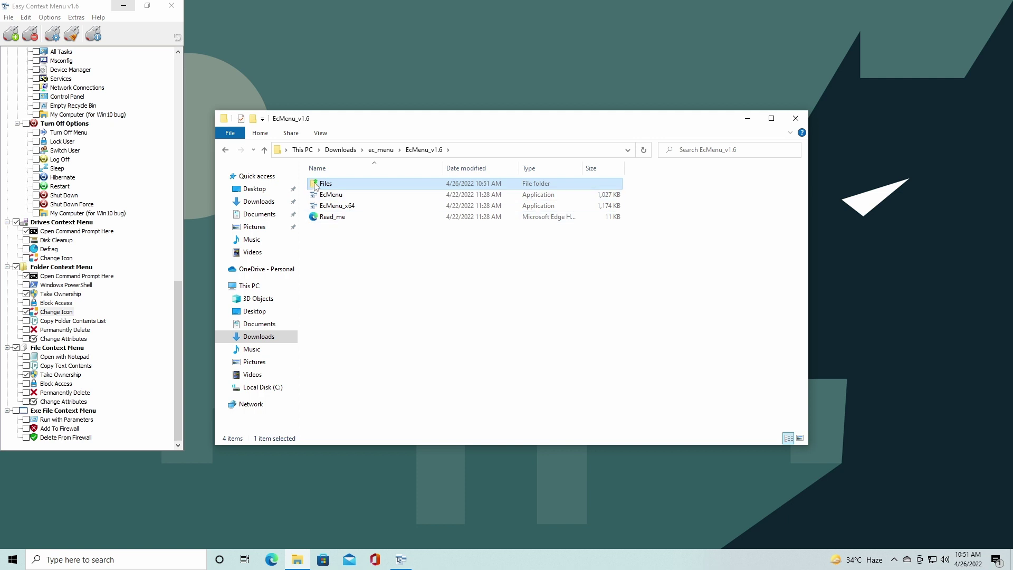
{"action": "left_click", "coordinate": [801, 438]}
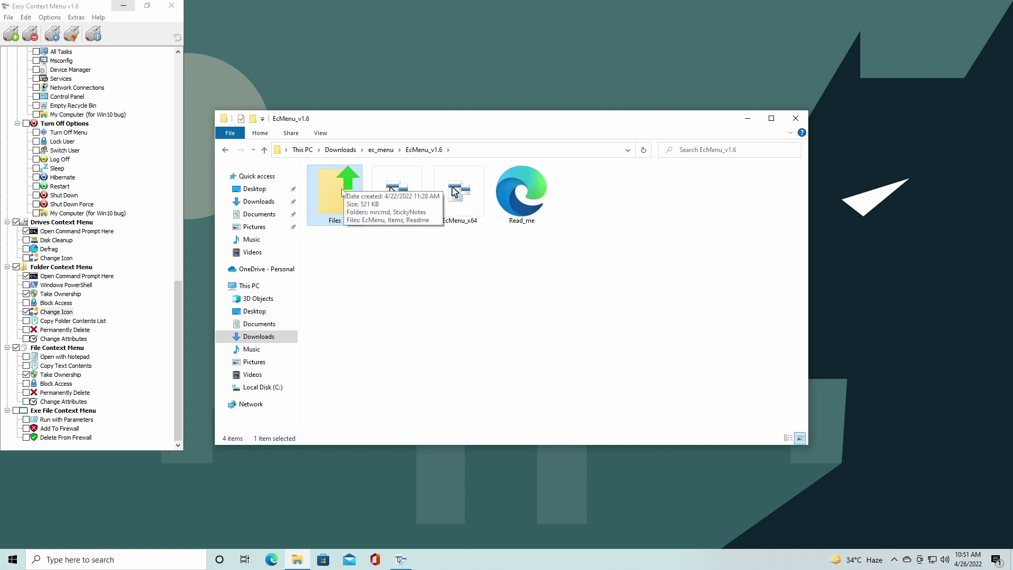
- Enable Add To Firewall and Delete From Firewall under Exe File Context Menu in Easy Context Menu
{"action": "left_click", "coordinate": [33, 430]}
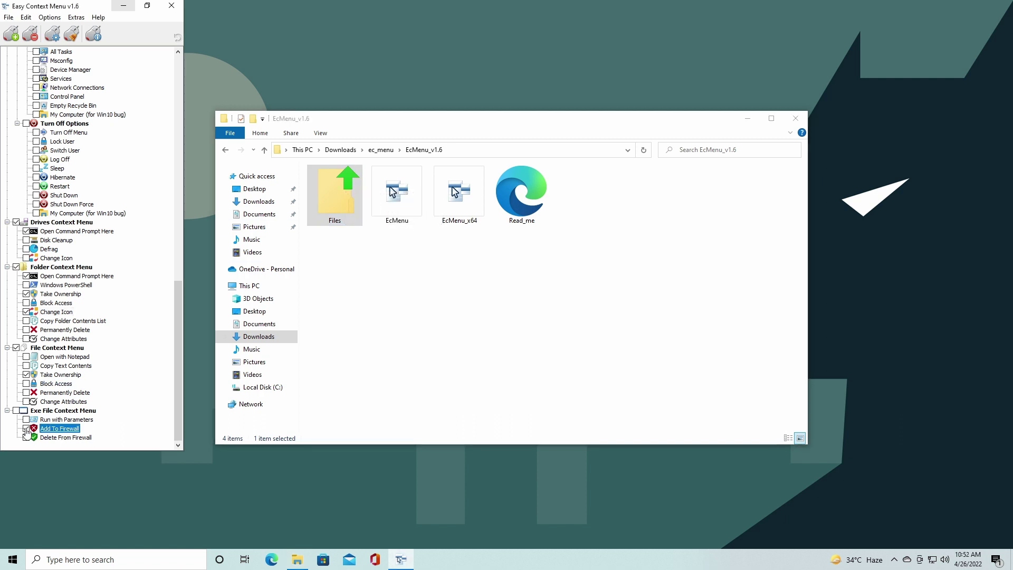
{"action": "left_click", "coordinate": [26, 429]}
{"action": "left_click", "coordinate": [26, 438]}
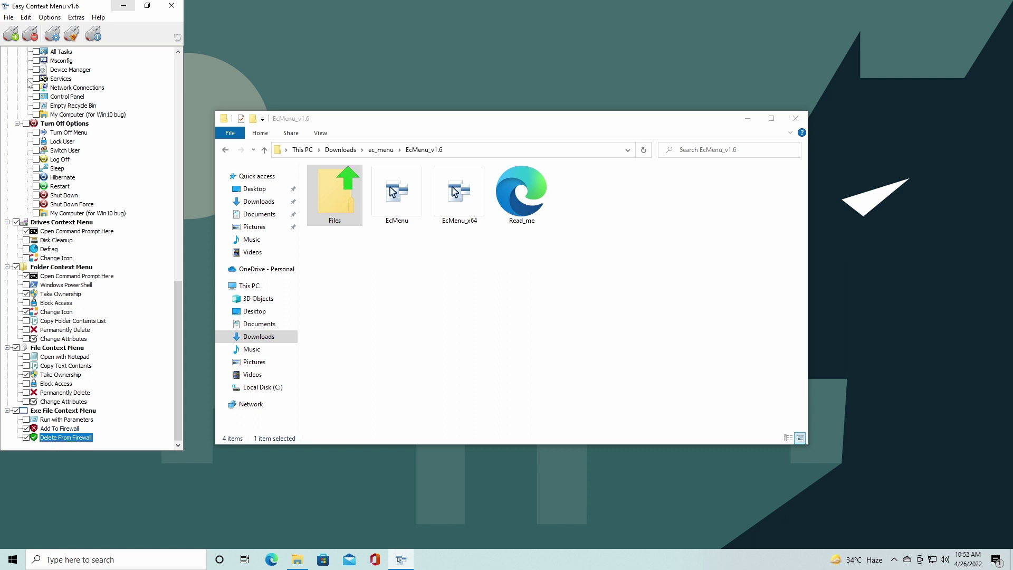
- In File Explorer, apply Add To Firewall to the EcMenu_x64 application through its context menu
{"action": "left_click", "coordinate": [459, 194]}
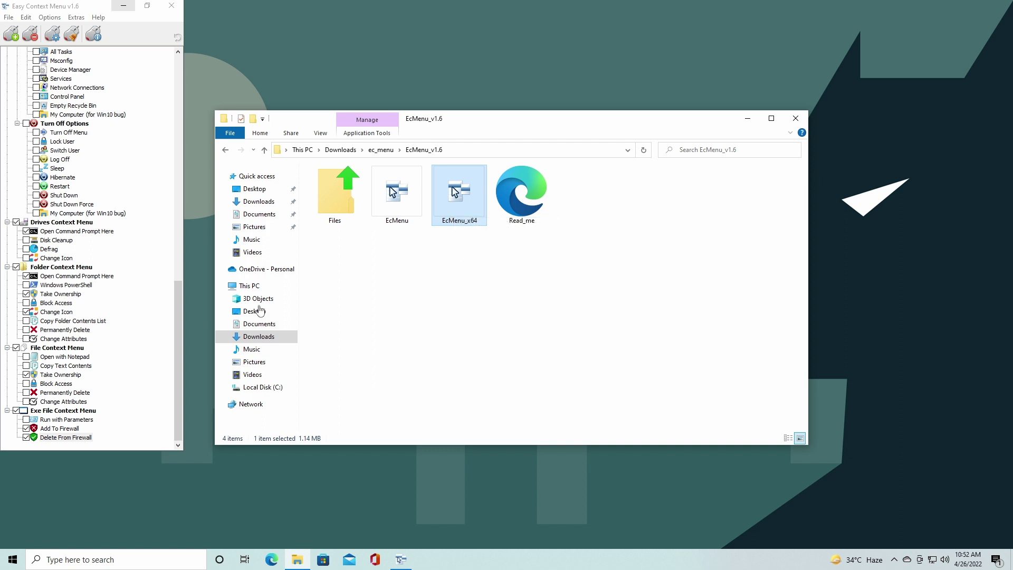
{"action": "right_click", "coordinate": [457, 199]}
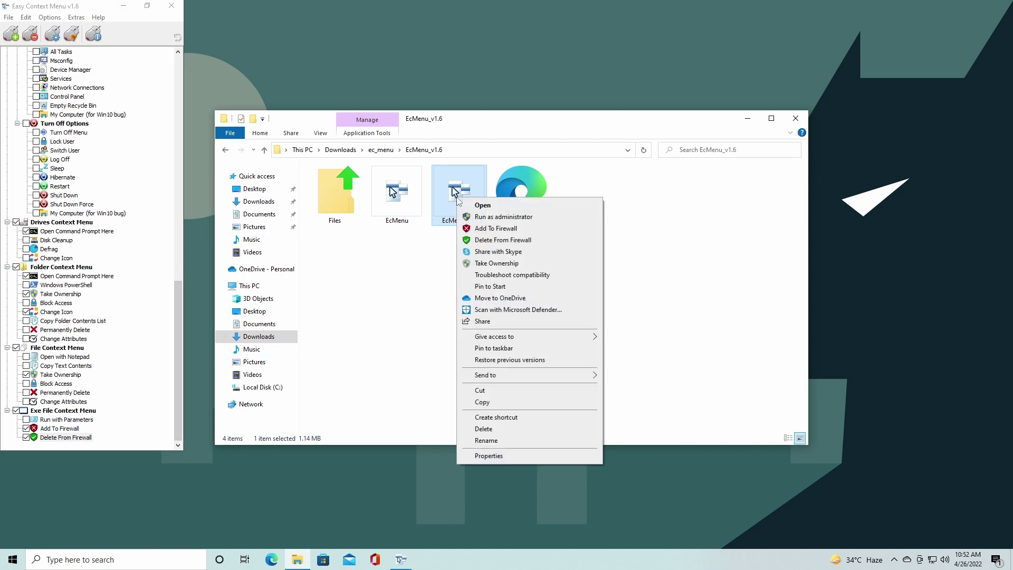
{"action": "left_click", "coordinate": [494, 232]}
{"action": "left_click", "coordinate": [461, 351]}
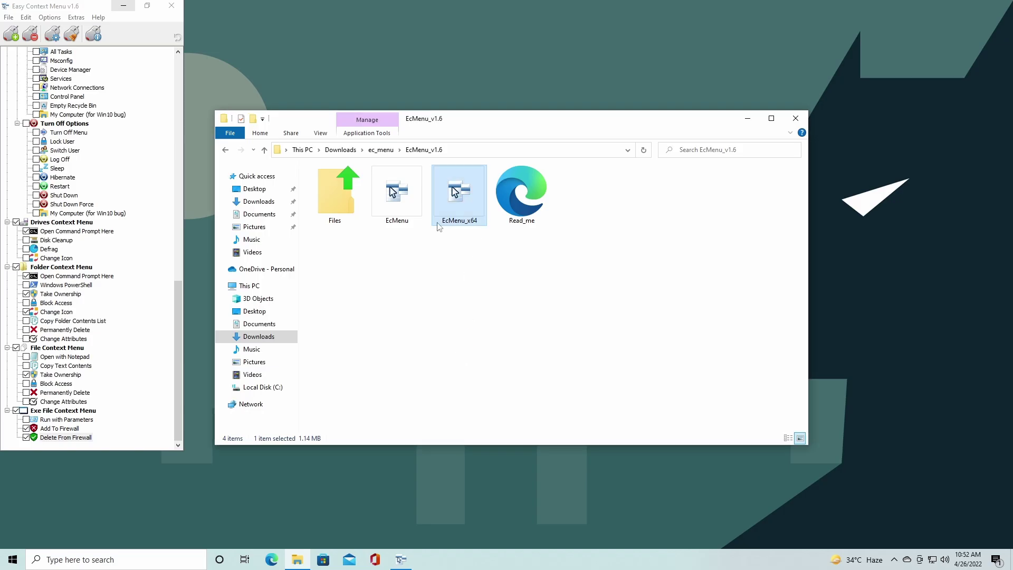
- Apply Delete From Firewall to the EcMenu_x64 application through its context menu and close the File Explorer window
{"action": "right_click", "coordinate": [453, 196]}
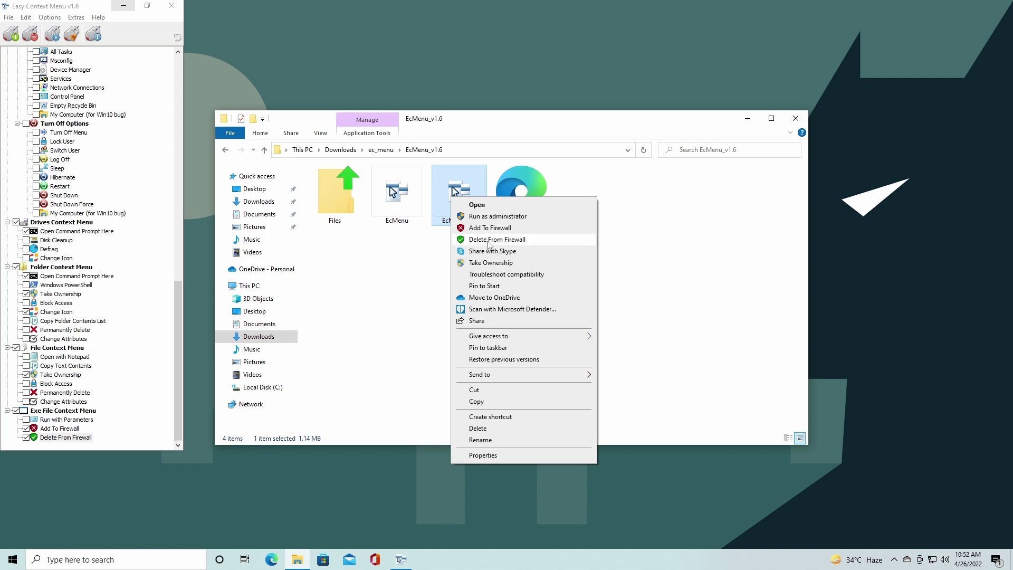
{"action": "left_click", "coordinate": [520, 245]}
{"action": "left_click", "coordinate": [490, 353]}
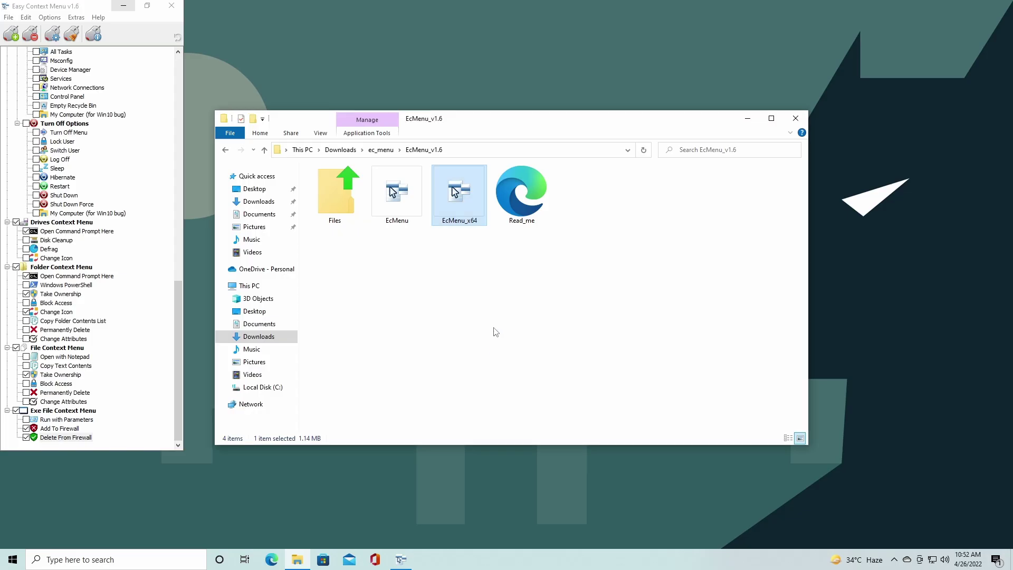
{"action": "left_click", "coordinate": [796, 120]}
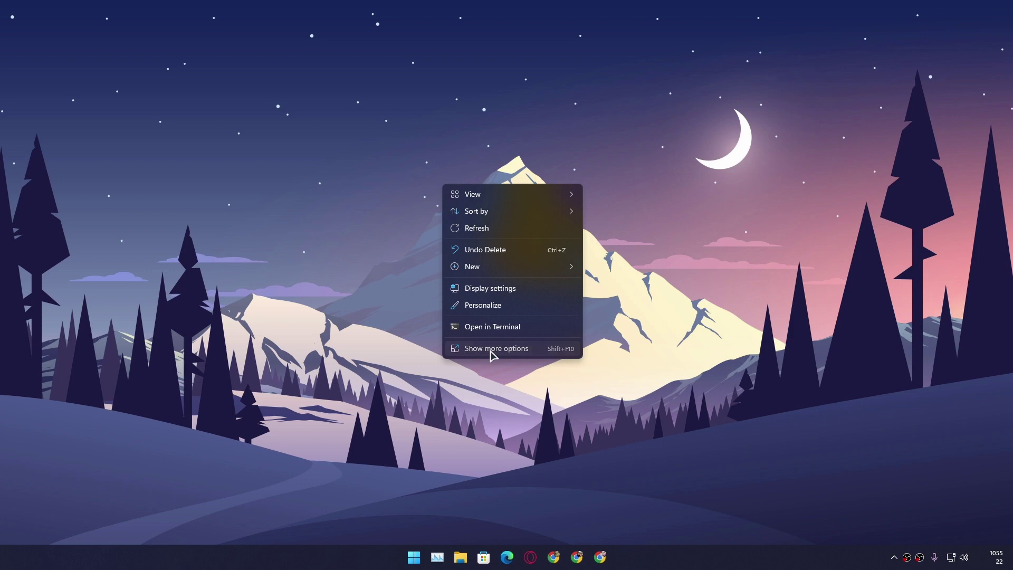
- Expand the Windows 11 desktop context menu to its full classic set of options for viewing
{"action": "left_click", "coordinate": [492, 351]}
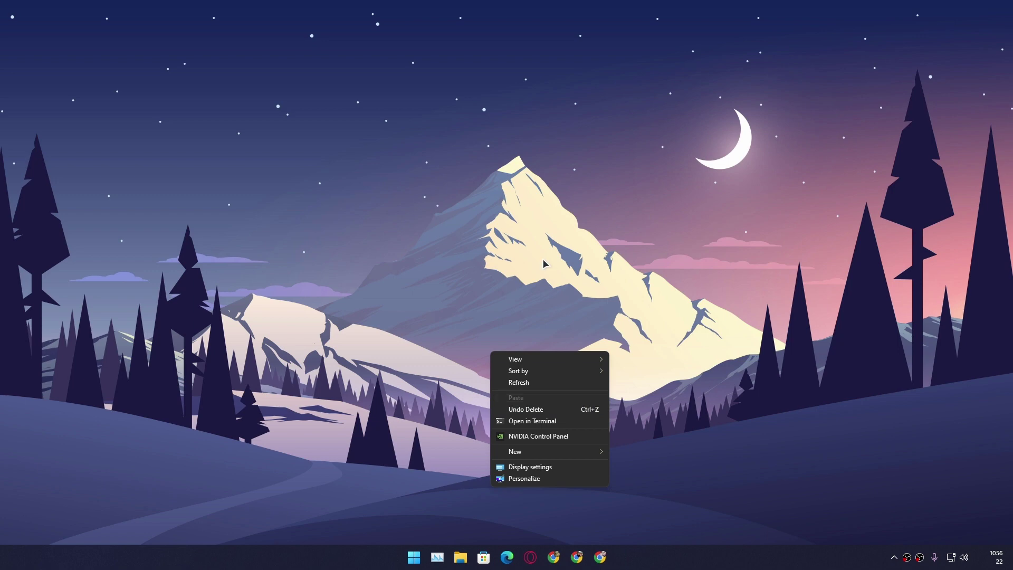
{"action": "right_click", "coordinate": [455, 232]}
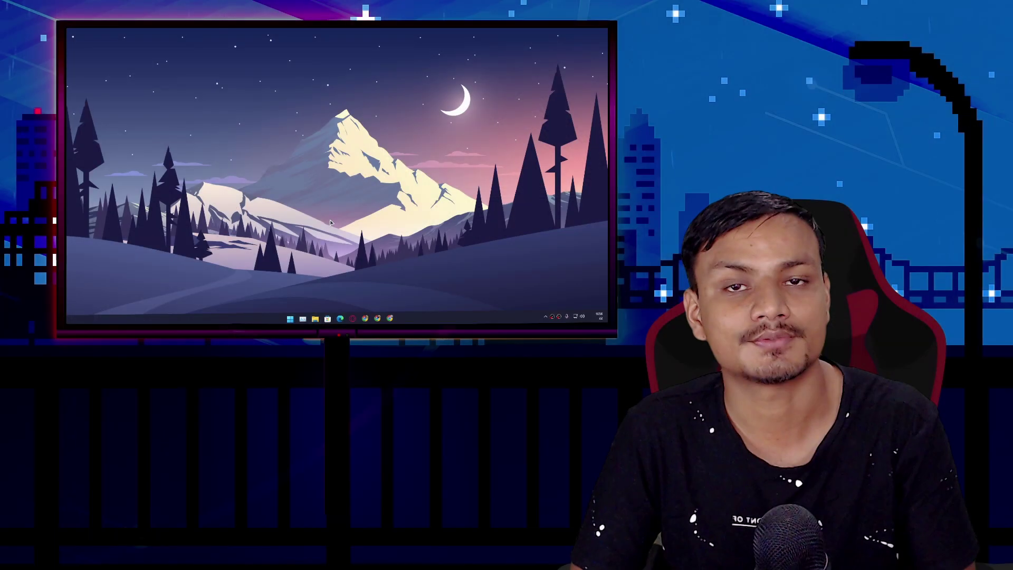